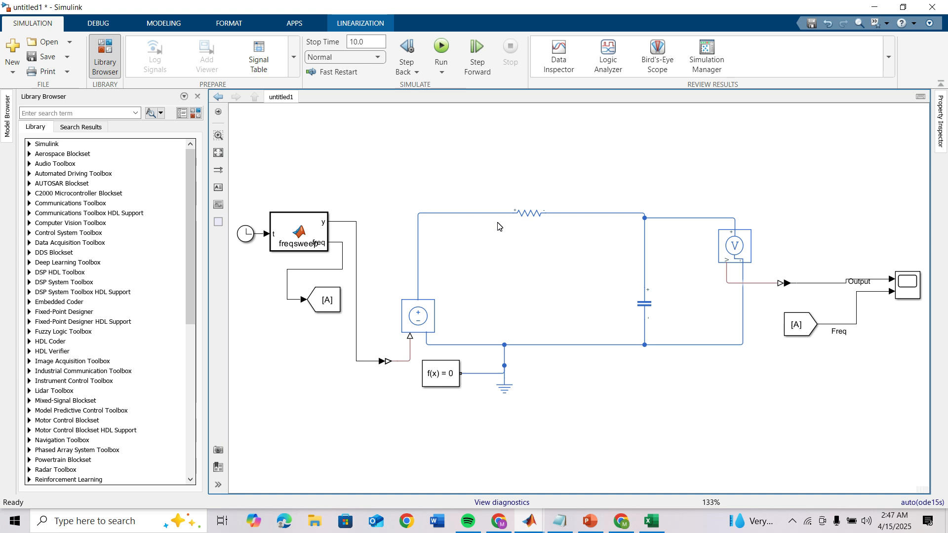
Remove the capacitor from the shunt branch and paste a copy of it above the series resistor
{"action": "left_click", "coordinate": [528, 240]}
{"action": "left_click", "coordinate": [647, 301]}
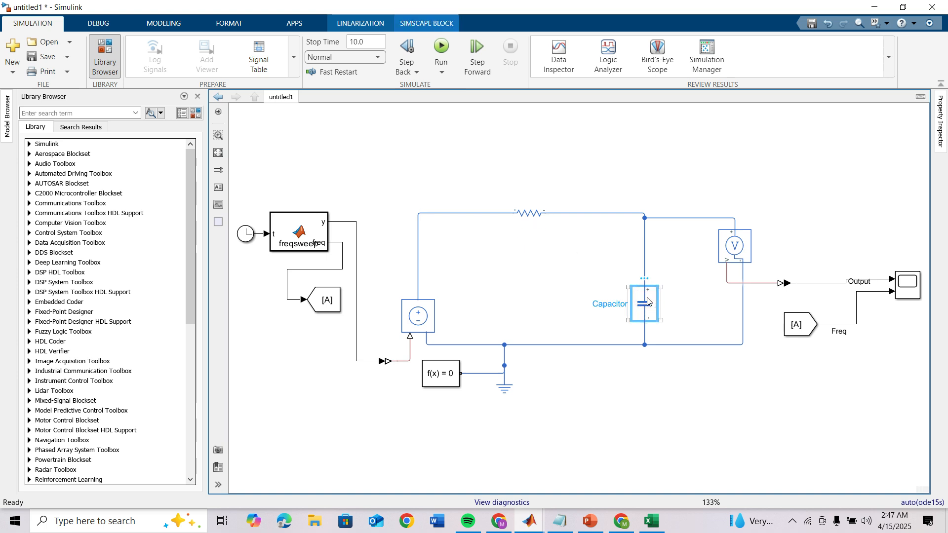
{"action": "key", "text": "Delete"}
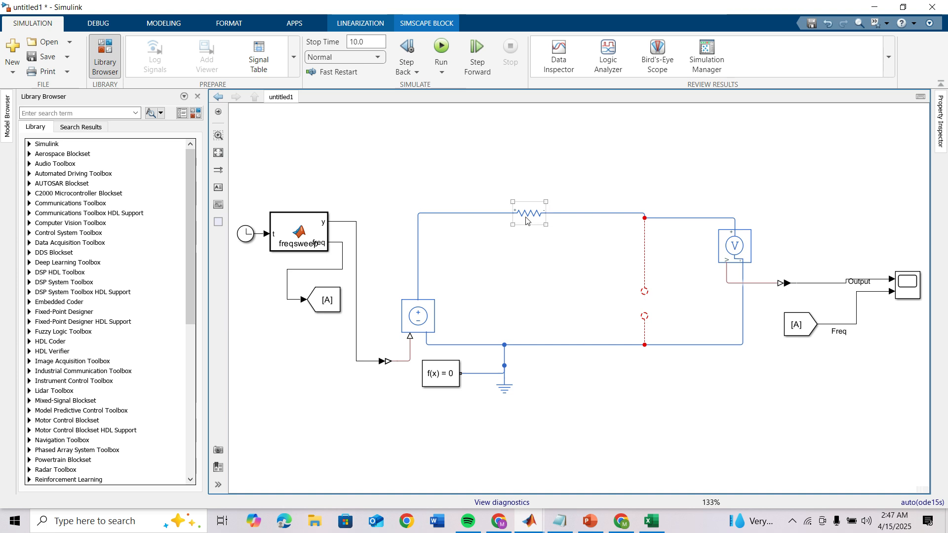
{"action": "left_click", "coordinate": [489, 183]}
{"action": "key", "text": "ctrl+v"}
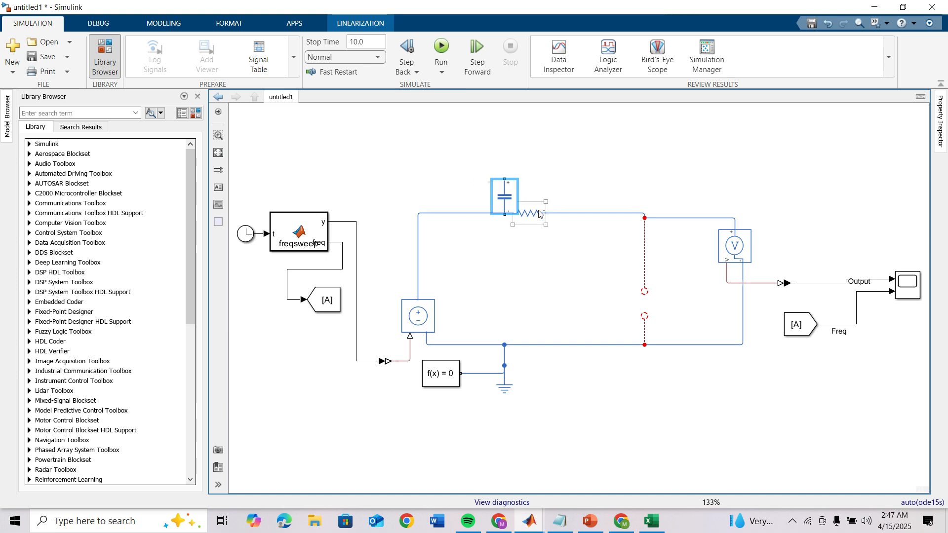
Move the resistor into the open shunt branch and rotate it to vertical so it connects across the output
{"action": "left_click", "coordinate": [547, 219]}
{"action": "left_click", "coordinate": [535, 213]}
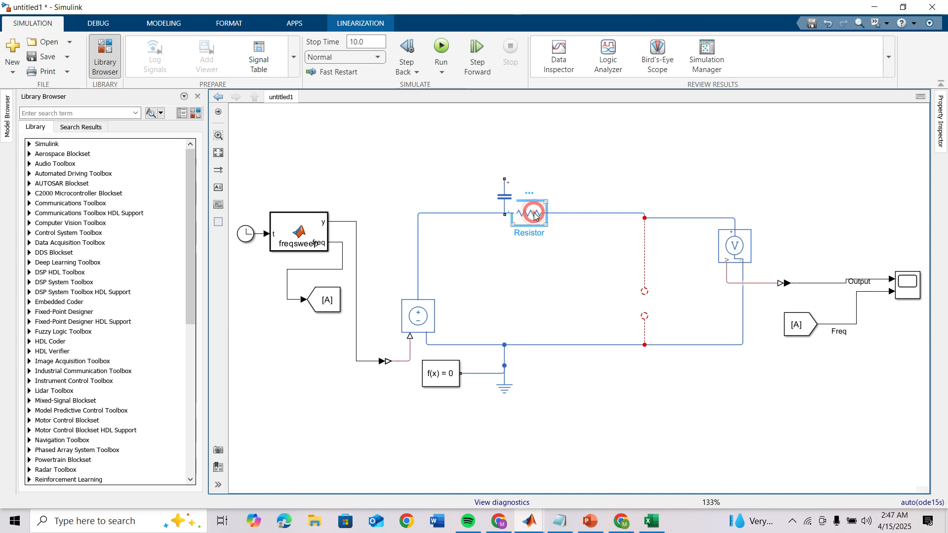
{"action": "left_click_drag", "start_coordinate": [534, 213], "coordinate": [646, 305]}
{"action": "key", "text": "ctrl+r"}
{"action": "left_click", "coordinate": [675, 304]}
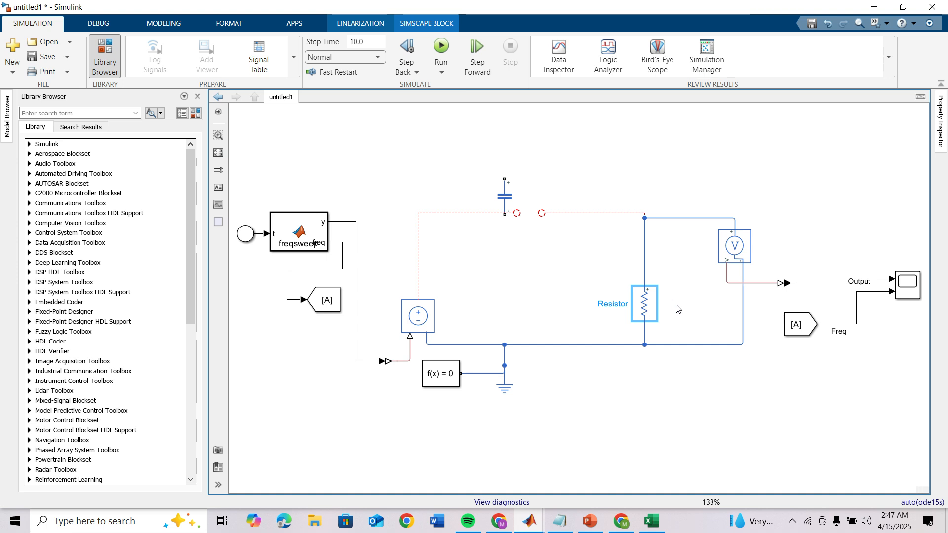
Rotate the capacitor to horizontal with its plus terminal facing the source and insert it into the gap in the series line
{"action": "left_click", "coordinate": [508, 204]}
{"action": "key", "text": "ctrl+r"}
{"action": "key", "text": "ctrl+r"}
{"action": "key", "text": "ctrl+r"}
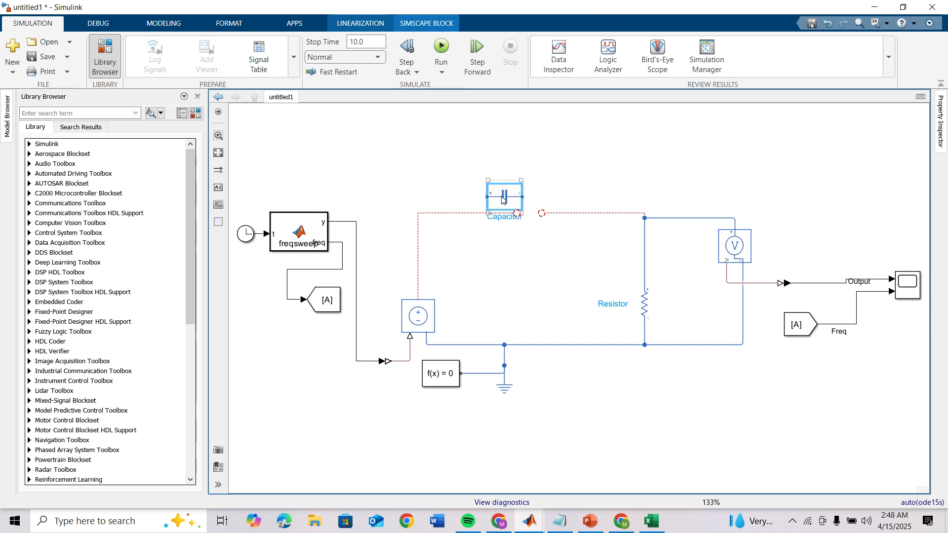
{"action": "left_click_drag", "start_coordinate": [502, 200], "coordinate": [531, 219]}
{"action": "left_click", "coordinate": [535, 247]}
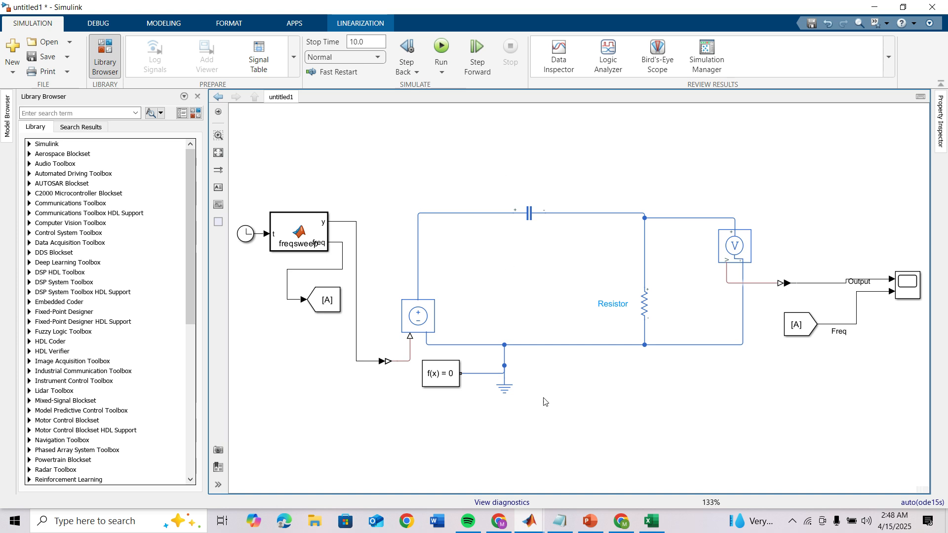
Switch to the main MATLAB window and run script1RLC.m to calculate the cutoff frequency from R and C
{"action": "mouse_move", "coordinate": [531, 519]}
{"action": "left_click", "coordinate": [405, 480]}
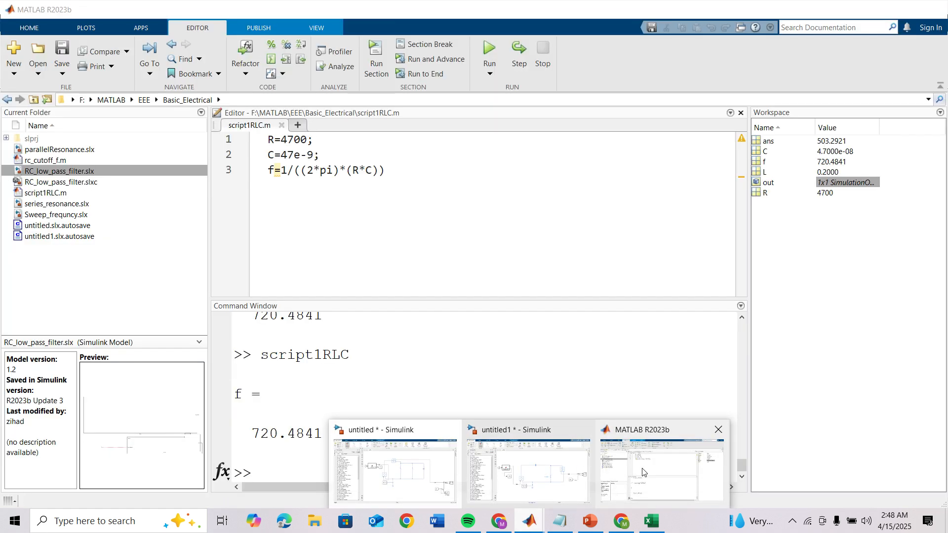
{"action": "left_click", "coordinate": [642, 471]}
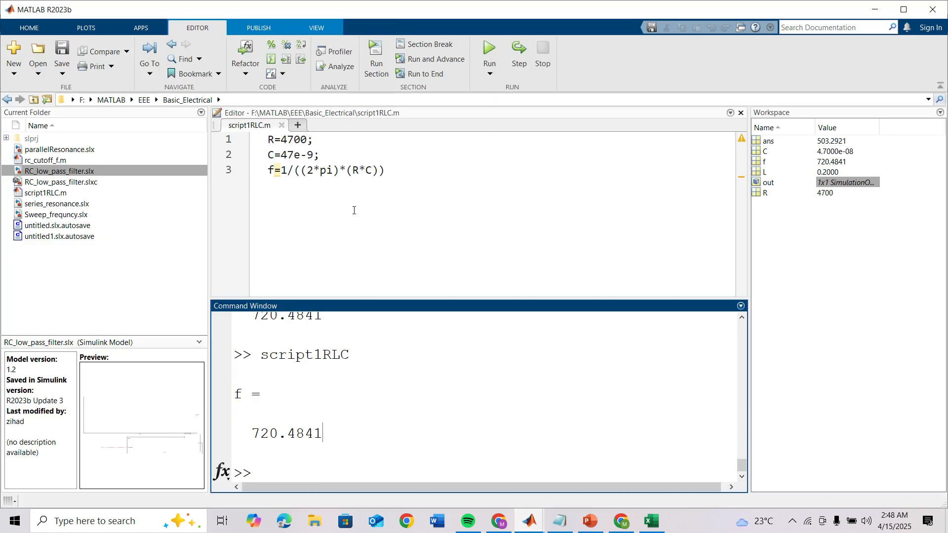
{"action": "left_click", "coordinate": [372, 201]}
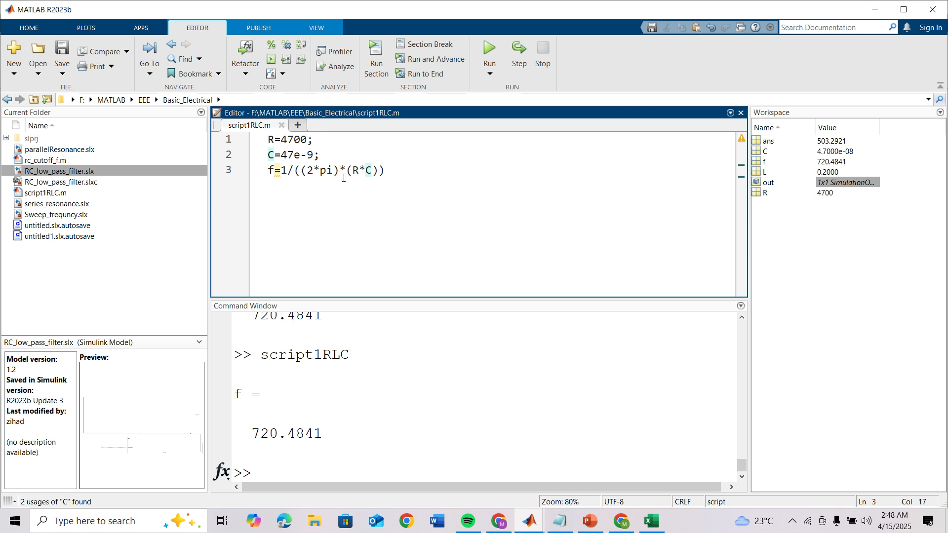
{"action": "left_click", "coordinate": [489, 54]}
Examine the calculated cutoff frequency f in the script's output
{"action": "left_click_drag", "start_coordinate": [331, 434], "coordinate": [250, 433]}
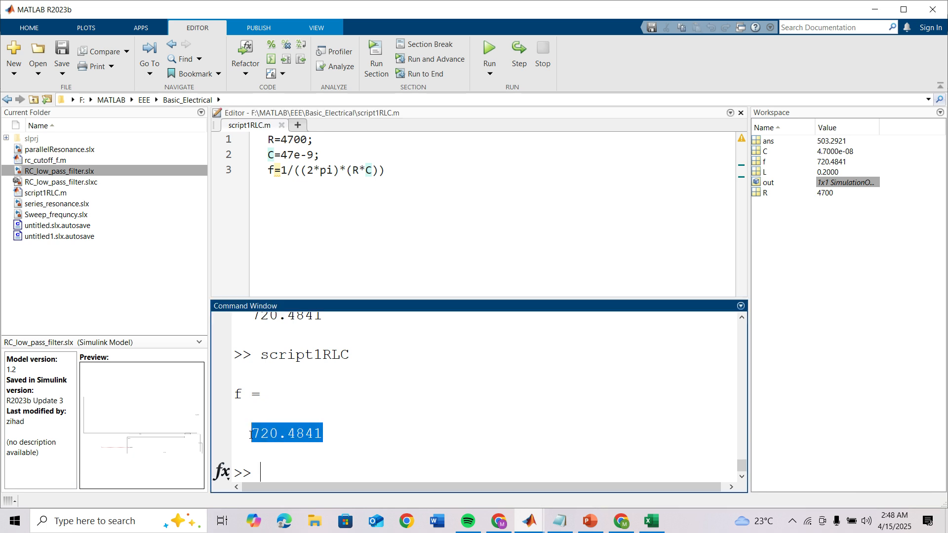
{"action": "left_click", "coordinate": [277, 435]}
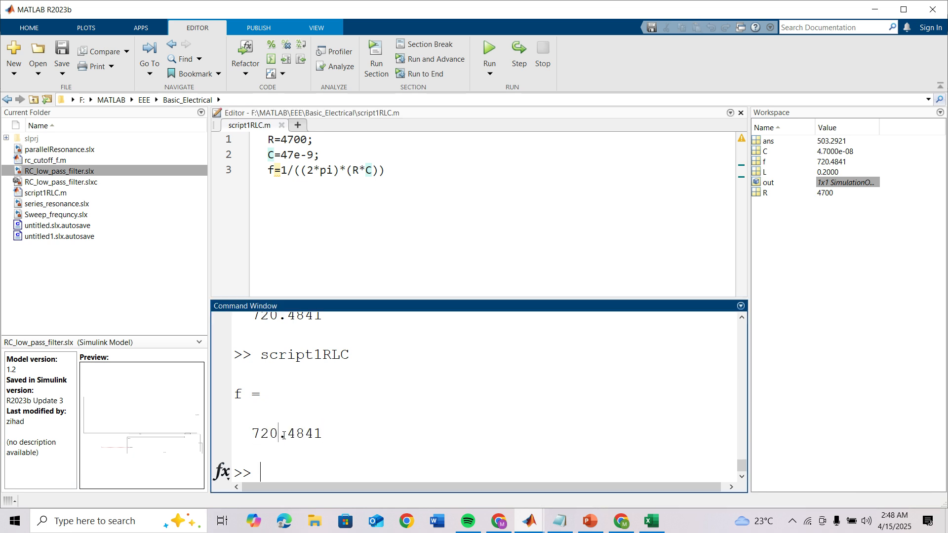
{"action": "left_click_drag", "start_coordinate": [345, 431], "coordinate": [249, 434]}
{"action": "left_click", "coordinate": [314, 435]}
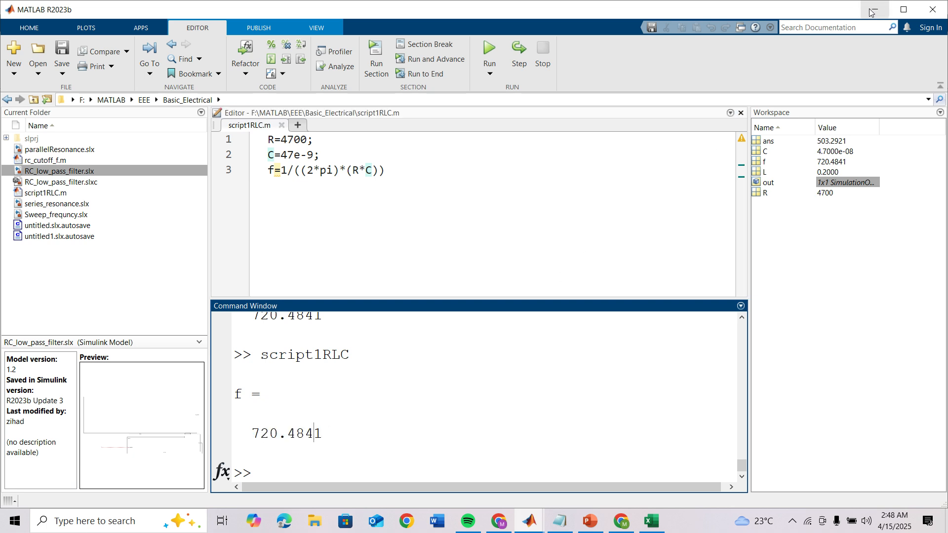
{"action": "left_click_drag", "start_coordinate": [328, 437], "coordinate": [261, 439]}
{"action": "left_click", "coordinate": [353, 434]}
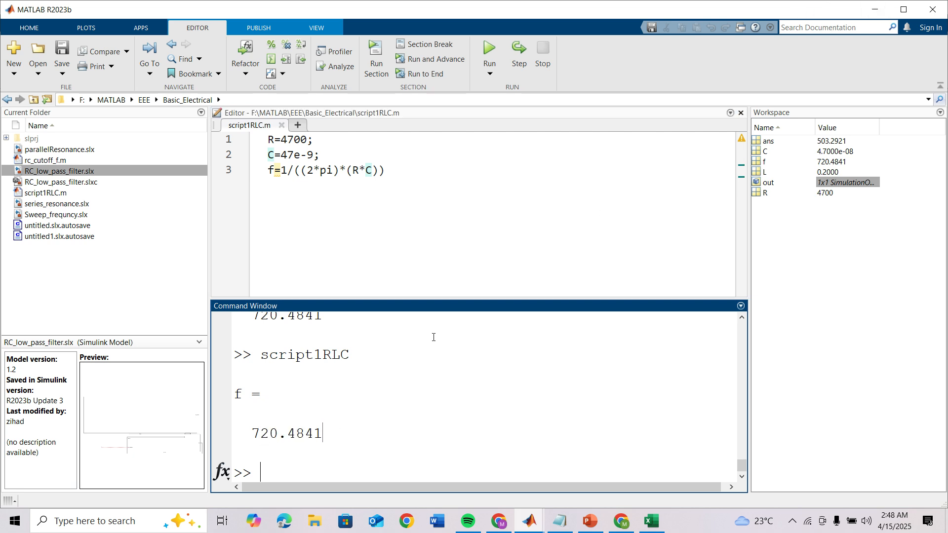
Check the stop time in the untitled Simulink model and return to the RC filter model untitled1
{"action": "left_click", "coordinate": [878, 11]}
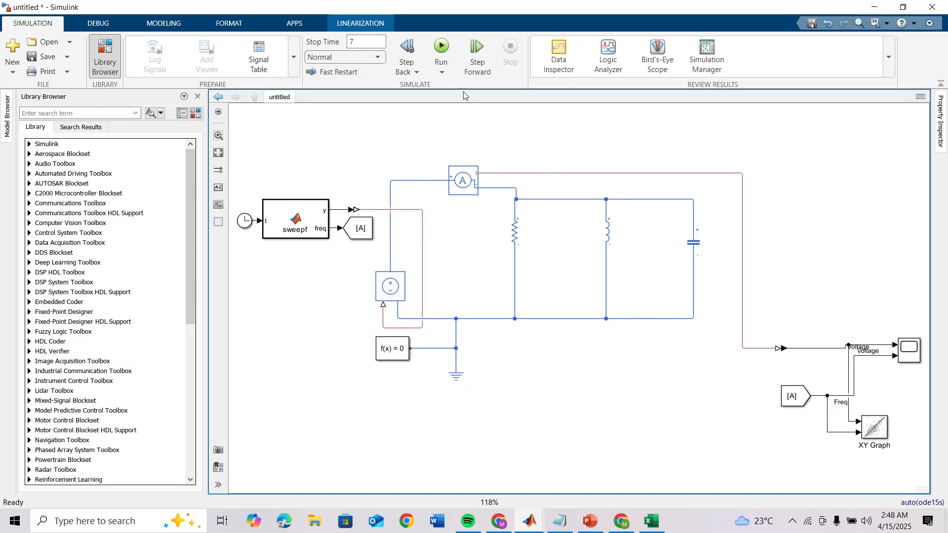
{"action": "left_click", "coordinate": [355, 43]}
{"action": "left_click", "coordinate": [362, 44]}
{"action": "left_click", "coordinate": [364, 43]}
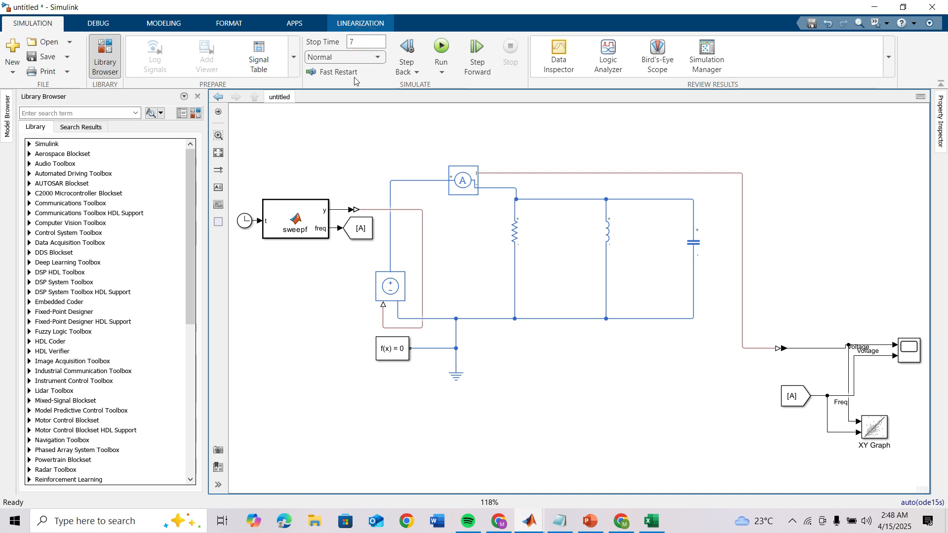
{"action": "left_click", "coordinate": [361, 43]}
{"action": "left_click", "coordinate": [353, 135]}
{"action": "mouse_move", "coordinate": [530, 521]}
{"action": "left_click", "coordinate": [531, 477]}
Review the RC filter model's stop time and the f0 and k sweep settings in the freqsweep function code
{"action": "left_click", "coordinate": [375, 41]}
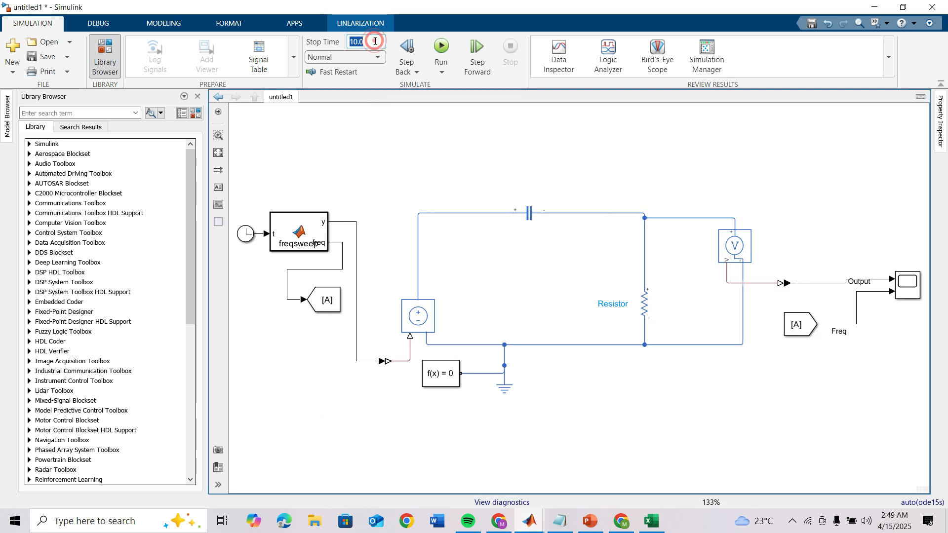
{"action": "left_click", "coordinate": [464, 149]}
{"action": "left_click", "coordinate": [371, 43]}
{"action": "left_click", "coordinate": [395, 142]}
{"action": "left_click", "coordinate": [296, 227]}
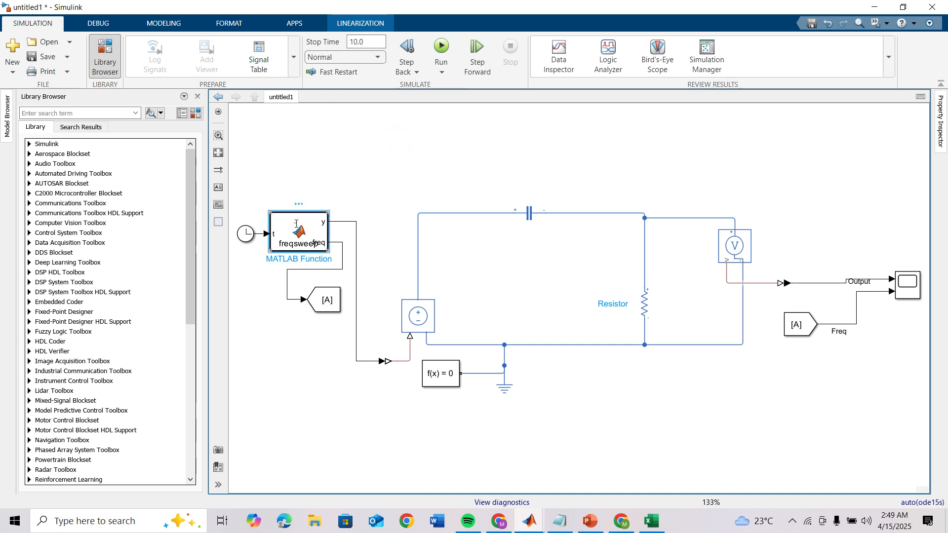
{"action": "double_click", "coordinate": [296, 223]}
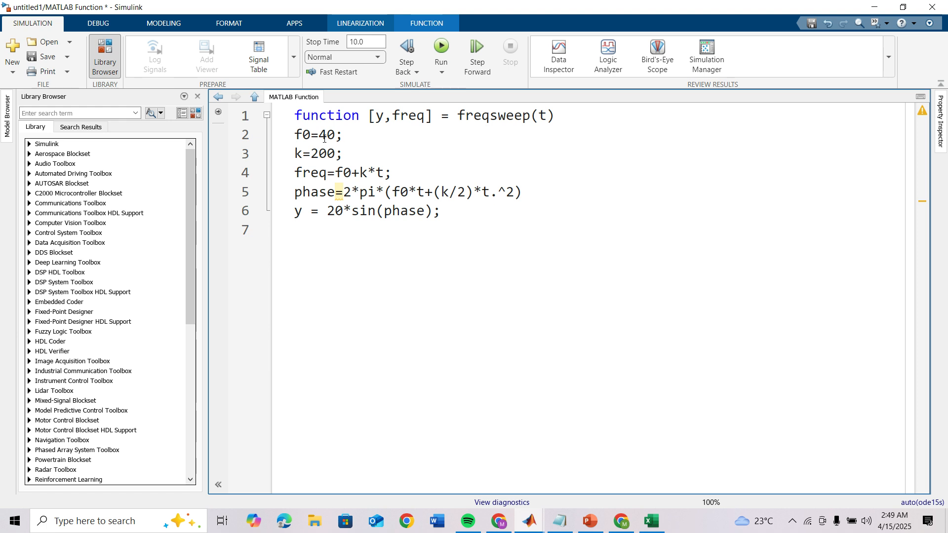
{"action": "left_click", "coordinate": [254, 97]}
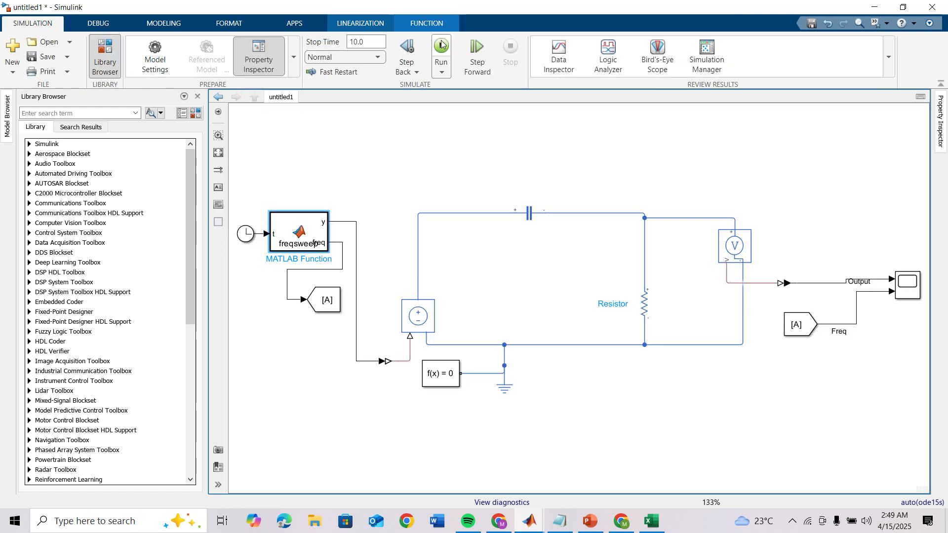
Run the filter simulation and inspect the Output and Freq plots in the Scope, closing it when done
{"action": "left_click", "coordinate": [440, 45]}
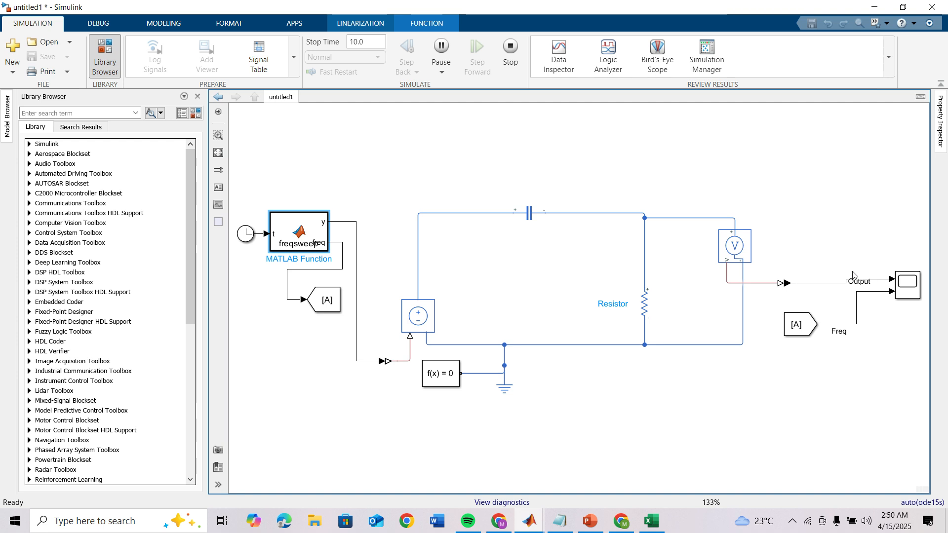
{"action": "double_click", "coordinate": [913, 290]}
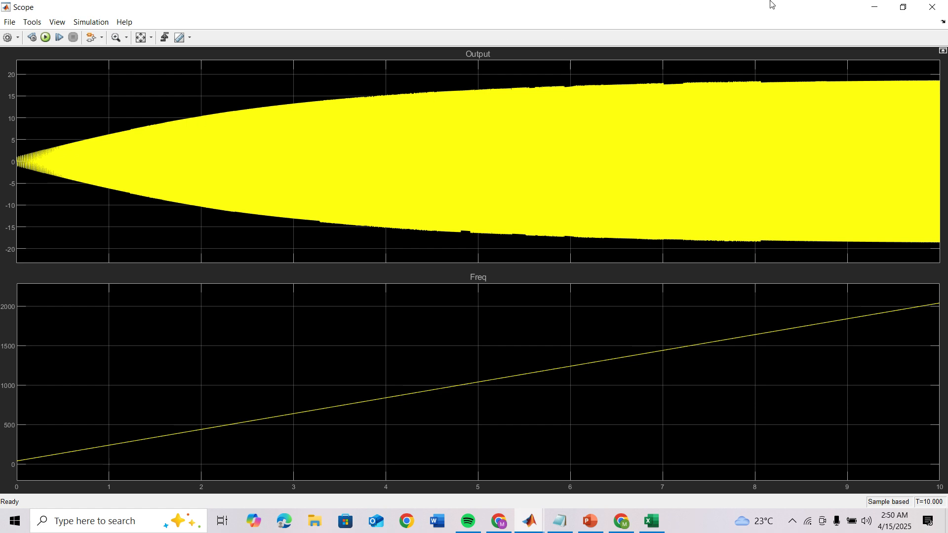
{"action": "left_click", "coordinate": [931, 7]}
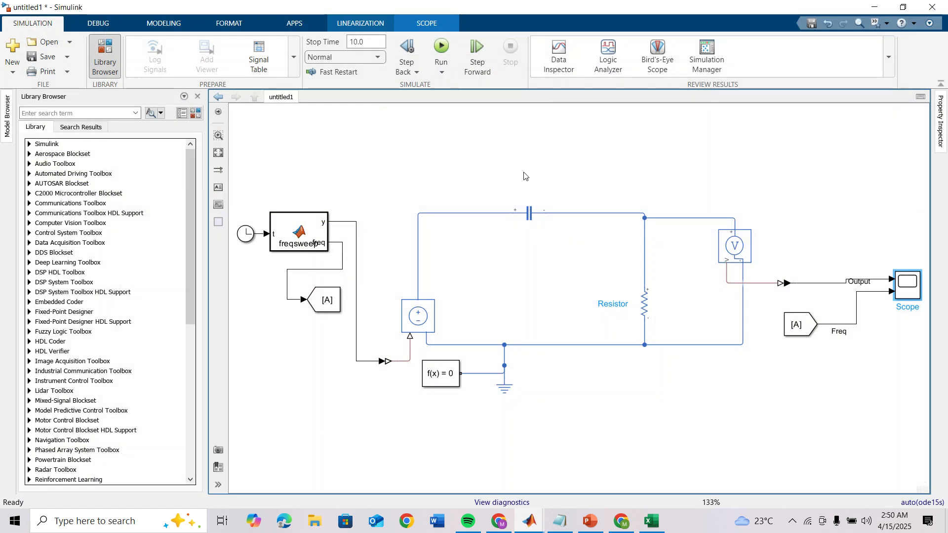